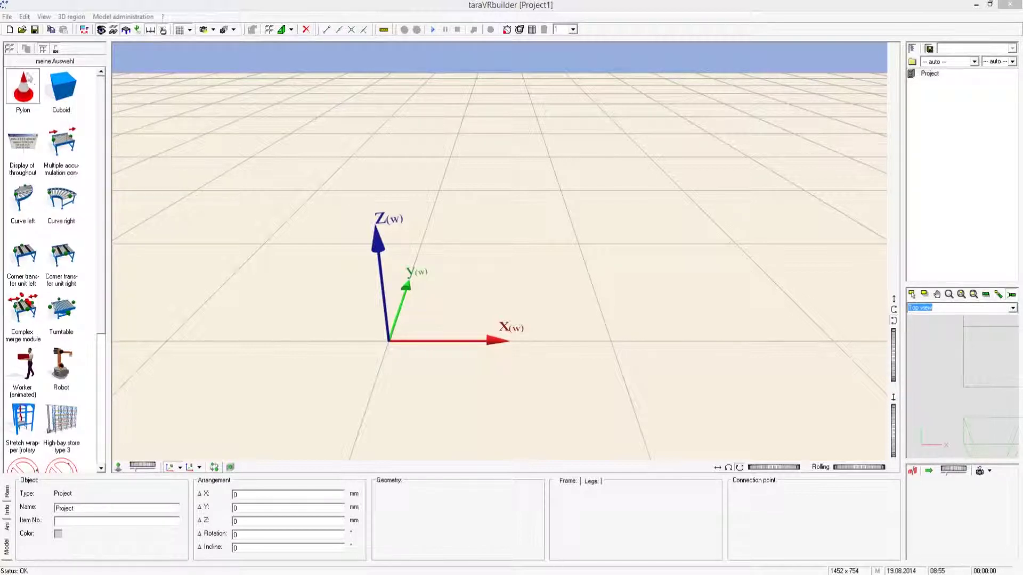
# - Open the Model & Project catalog narrowed to the right side, showing Horizontal conveying models
pyautogui.rightClick(45, 122)
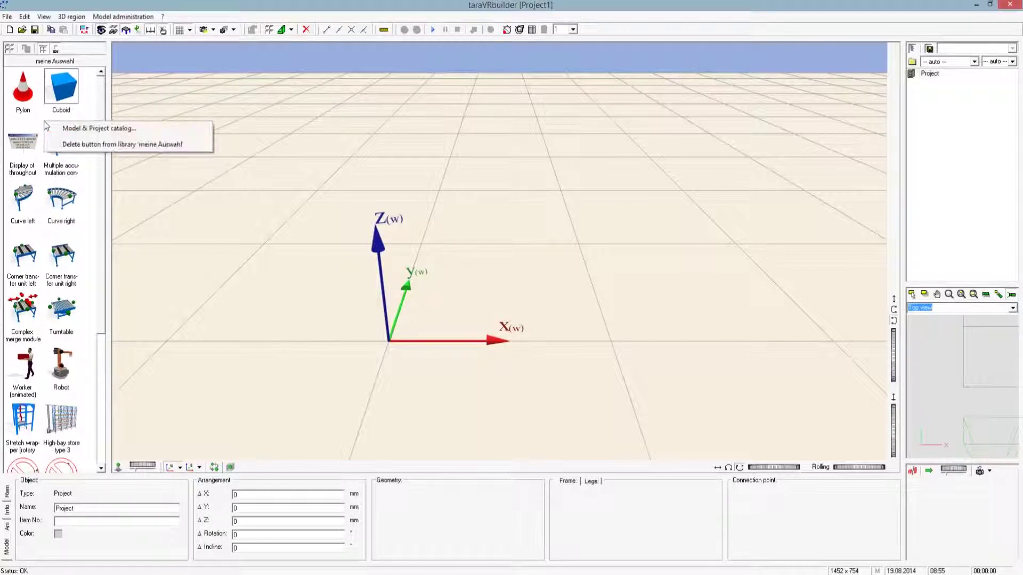
pyautogui.click(73, 130)
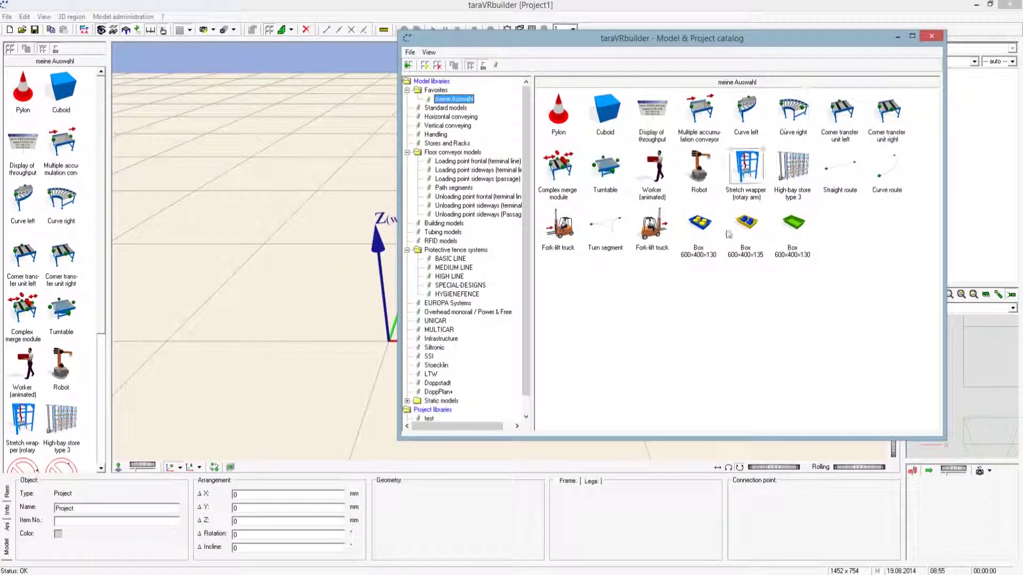
pyautogui.moveTo(670, 38); pyautogui.dragTo(732, 45)
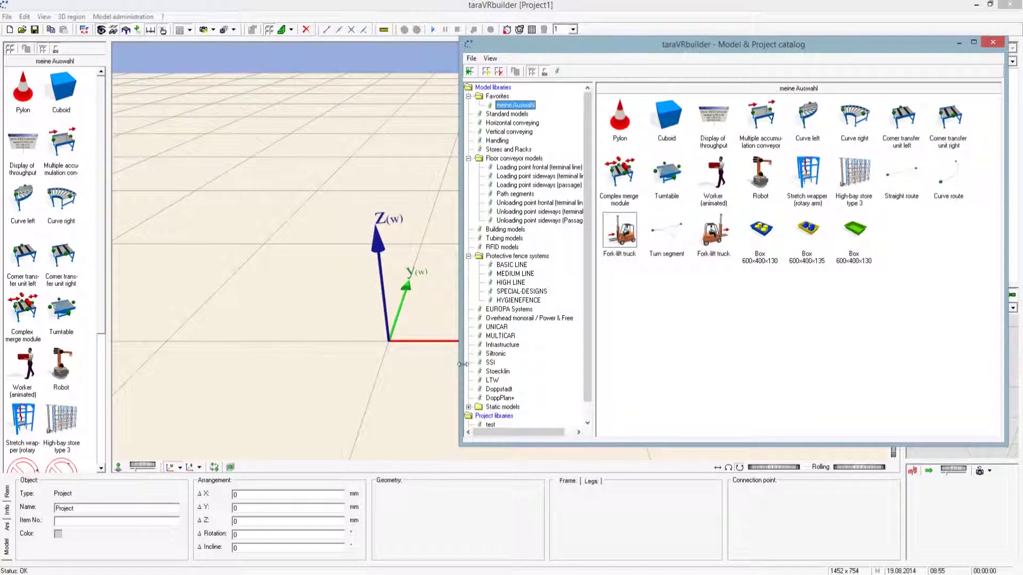
pyautogui.moveTo(461, 364); pyautogui.dragTo(615, 364)
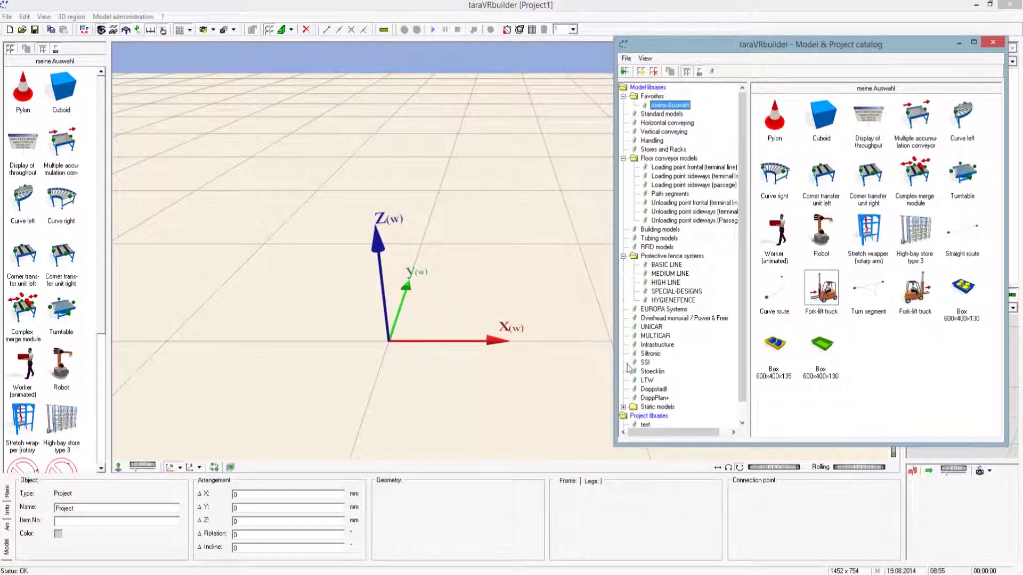
pyautogui.click(666, 132)
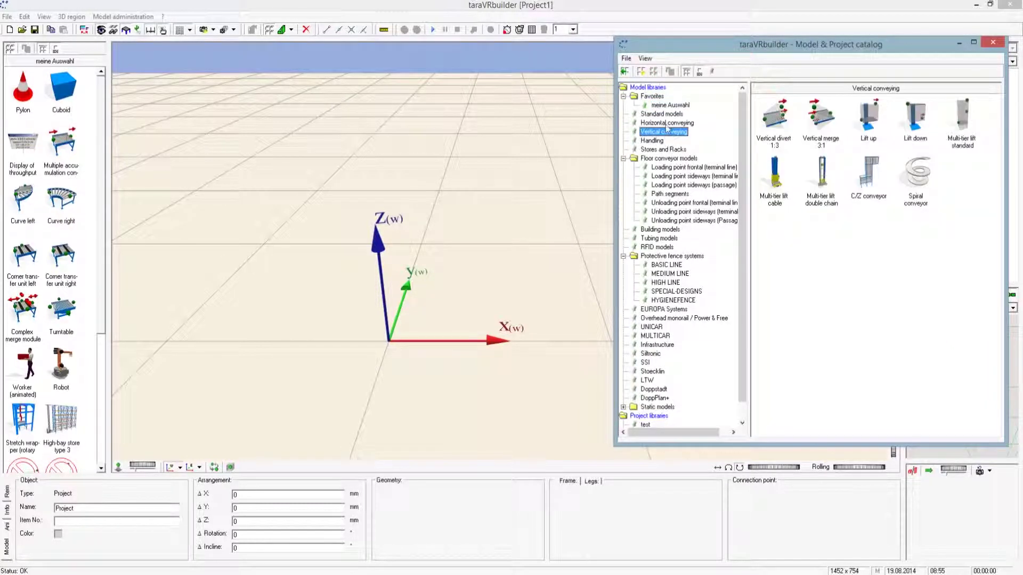
pyautogui.click(667, 123)
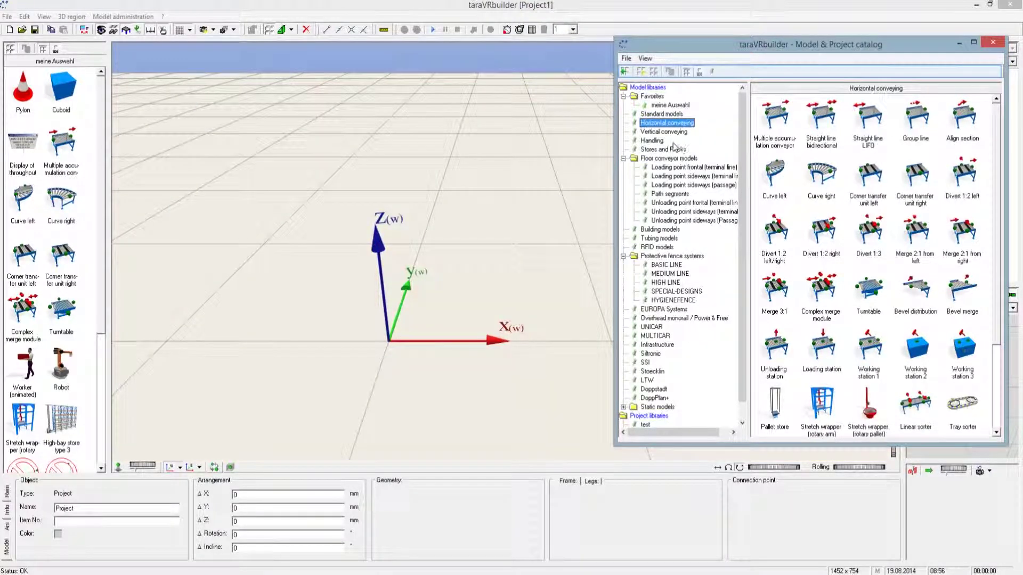
# - Create favourites library Library01 with Multiple accumulation conveyor, Curve left, Align section and Curve right
pyautogui.click(642, 72)
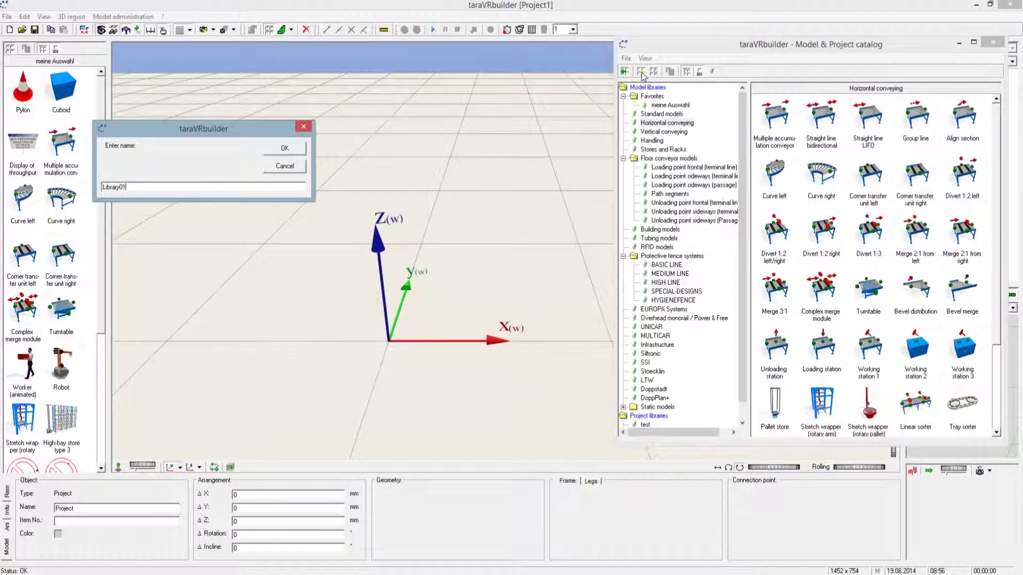
pyautogui.press('Return')
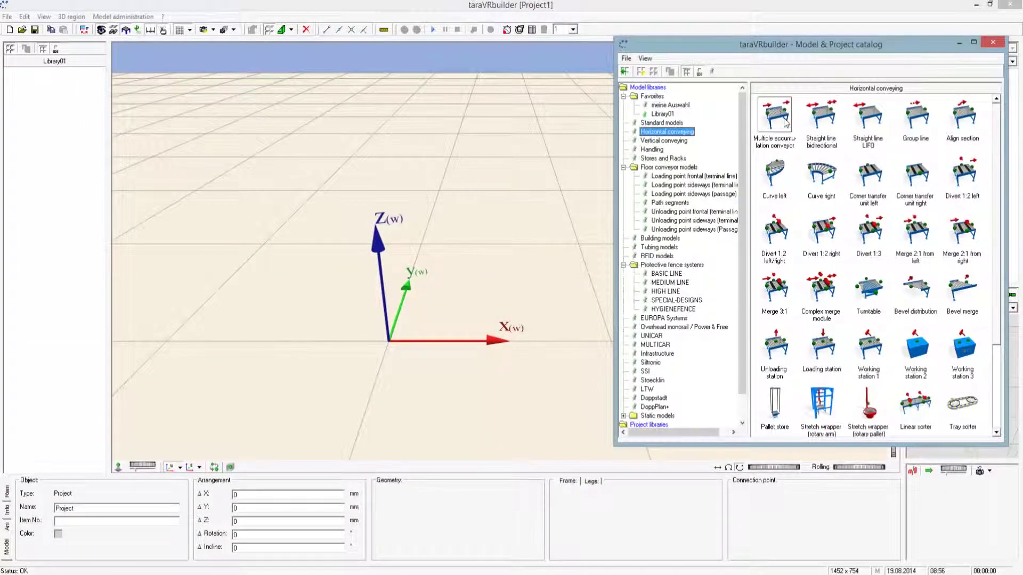
pyautogui.moveTo(776, 115); pyautogui.dragTo(55, 96)
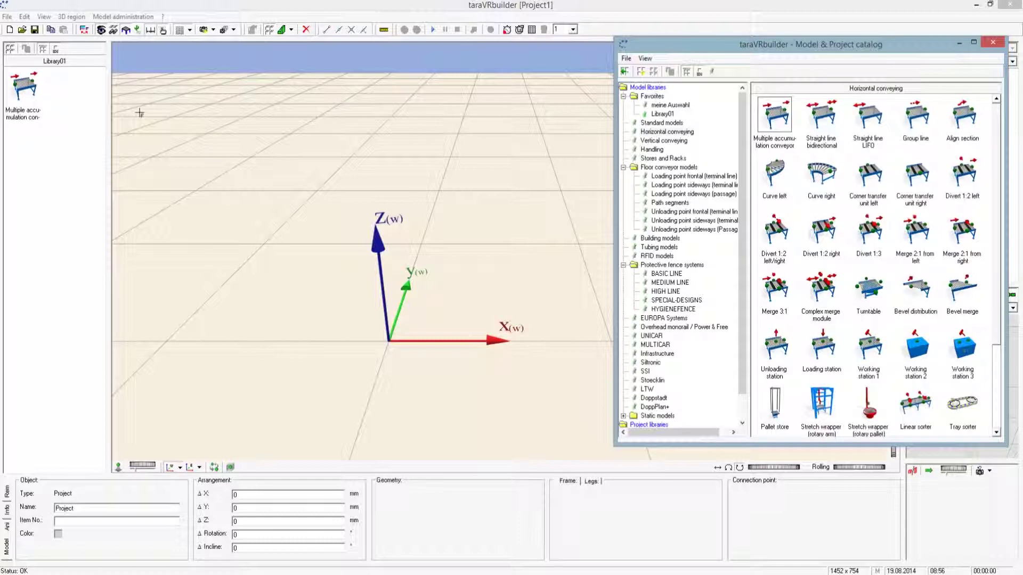
pyautogui.moveTo(775, 172); pyautogui.dragTo(91, 102)
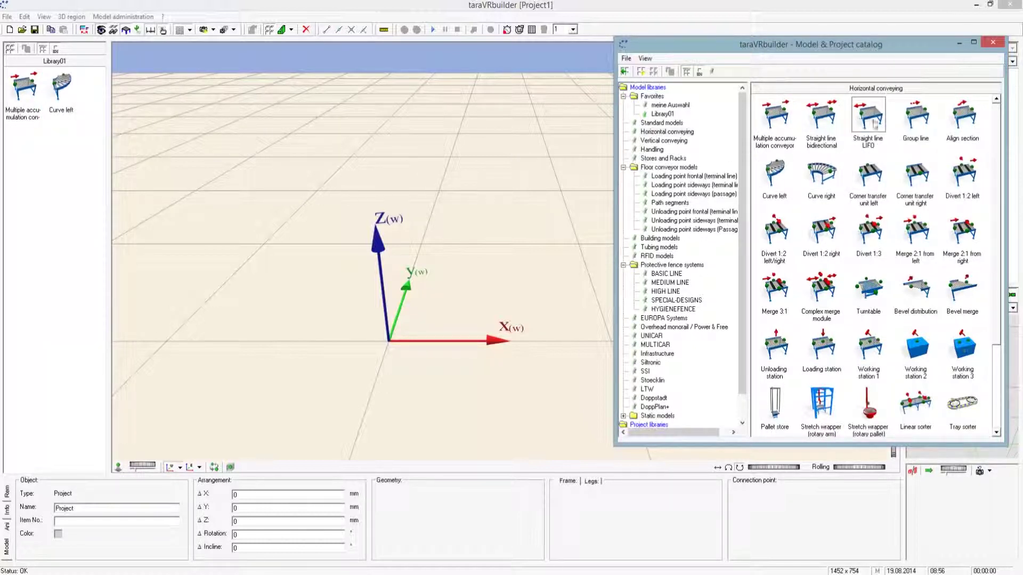
pyautogui.moveTo(963, 118); pyautogui.dragTo(69, 166)
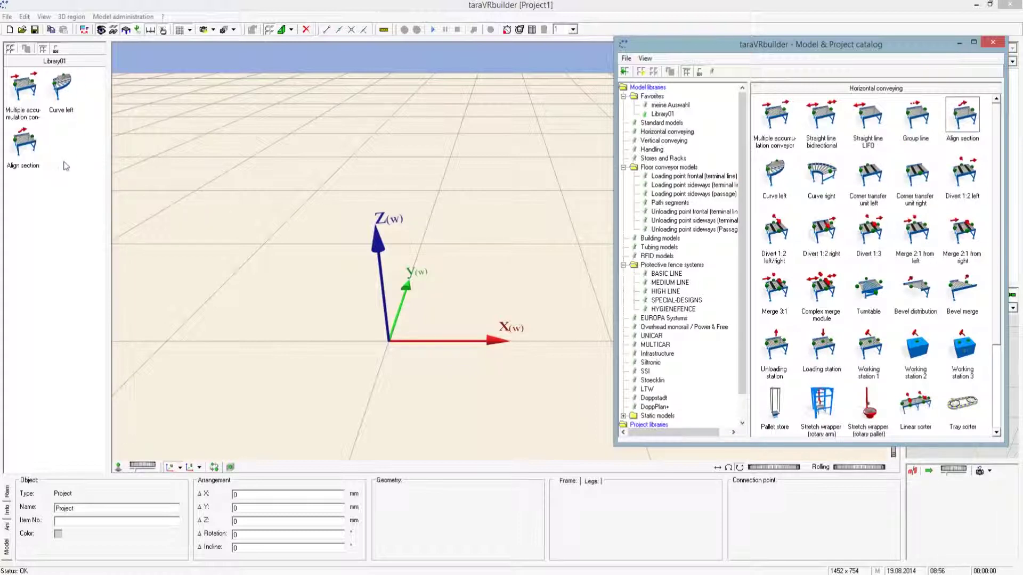
pyautogui.moveTo(821, 173); pyautogui.dragTo(85, 152)
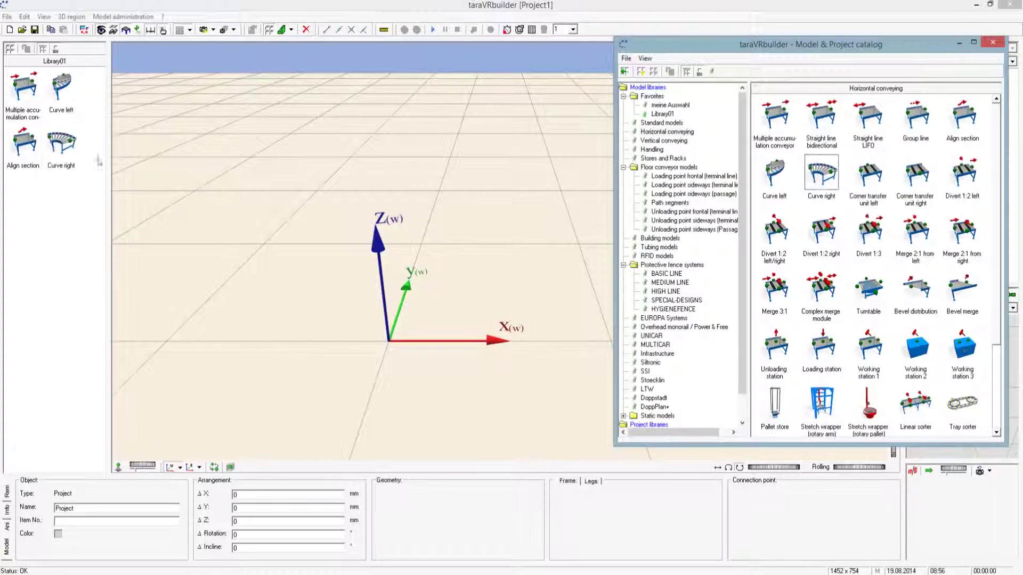
# - Add Worker (animated) and High-bay store type 3 to Library01, then delete Align section
pyautogui.click(652, 150)
pyautogui.moveTo(825, 176); pyautogui.dragTo(27, 212)
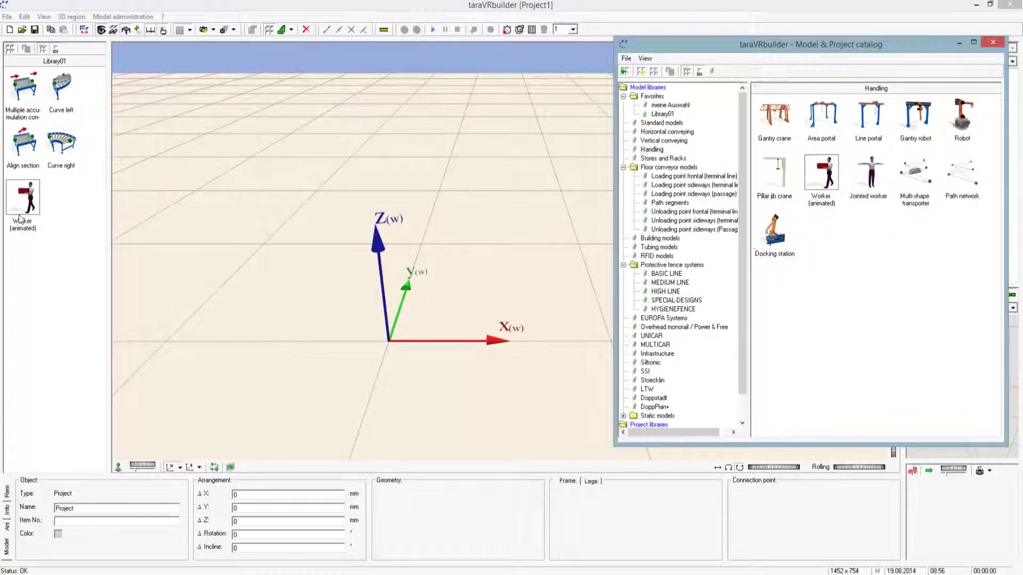
pyautogui.click(663, 158)
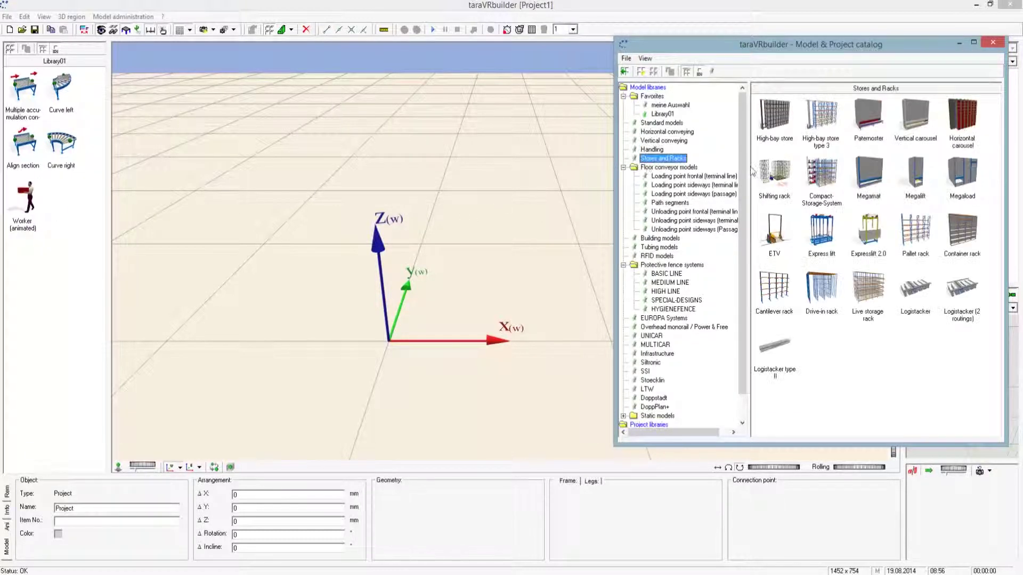
pyautogui.moveTo(821, 114); pyautogui.dragTo(69, 214)
pyautogui.moveTo(24, 143); pyautogui.dragTo(18, 288)
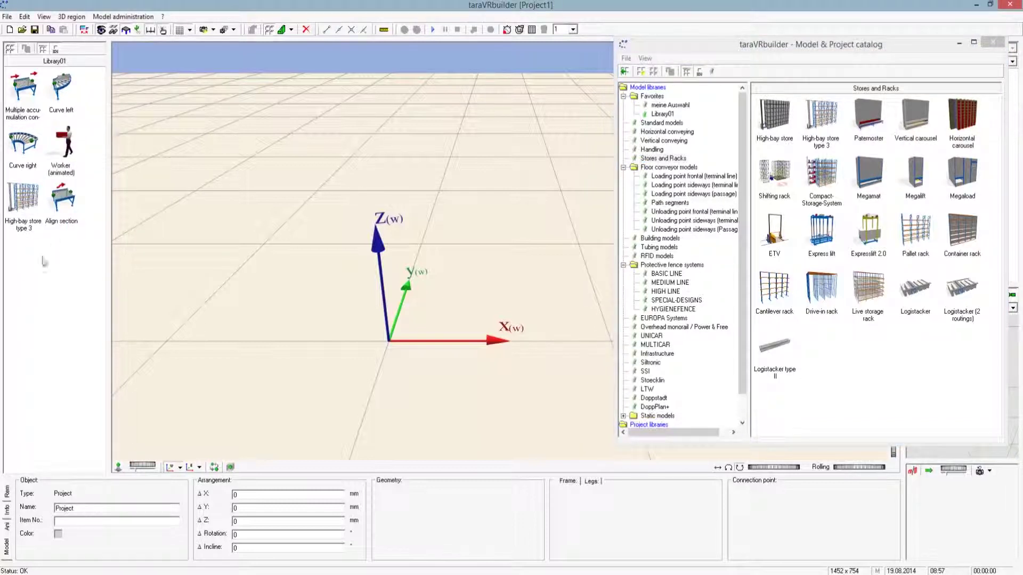
pyautogui.rightClick(74, 204)
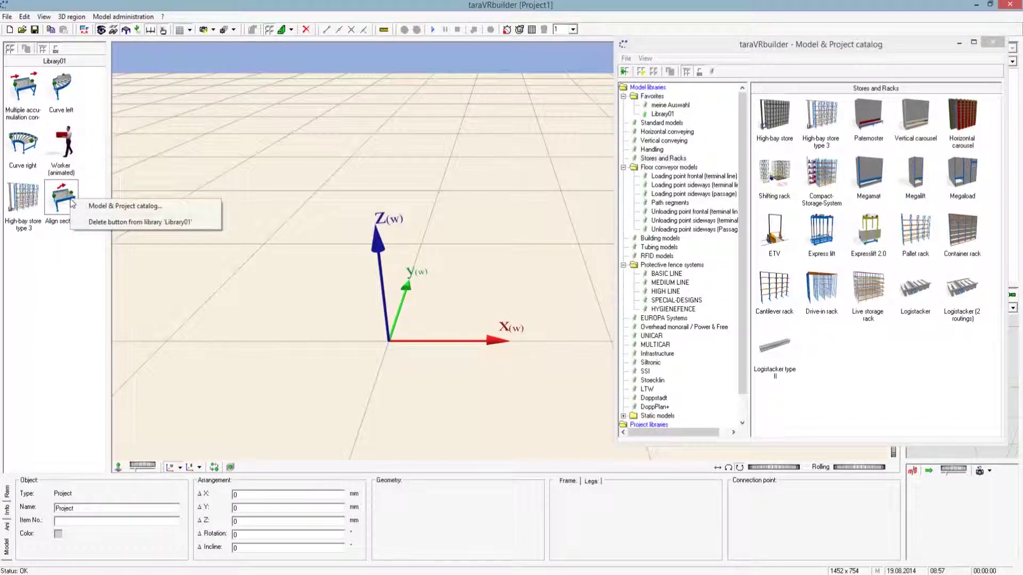
pyautogui.click(96, 221)
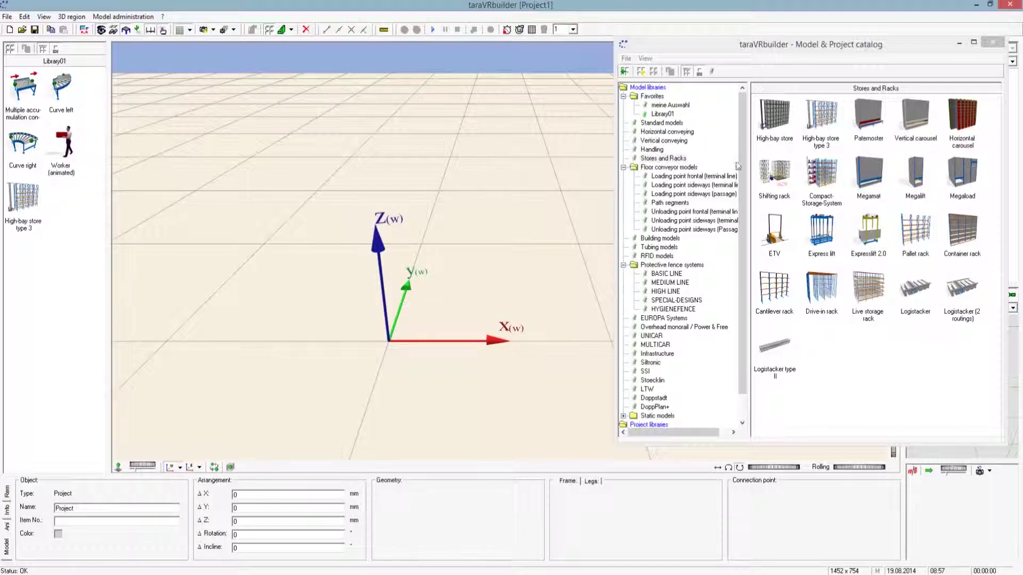
# - Insert a Multiple accumulation conveyor at X 1000, Z 500 and mark an intersection point behind it
pyautogui.click(673, 133)
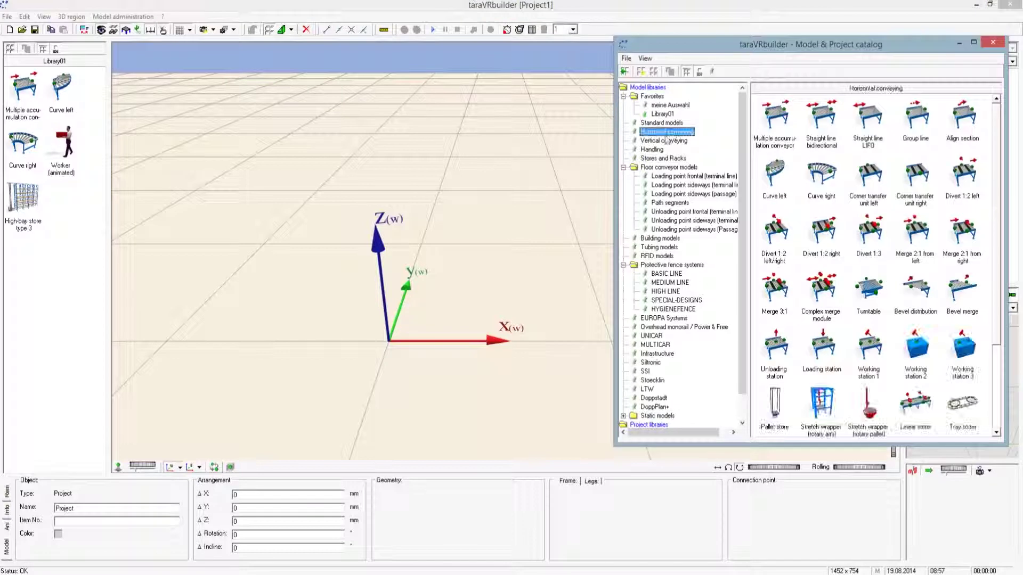
pyautogui.click(776, 119)
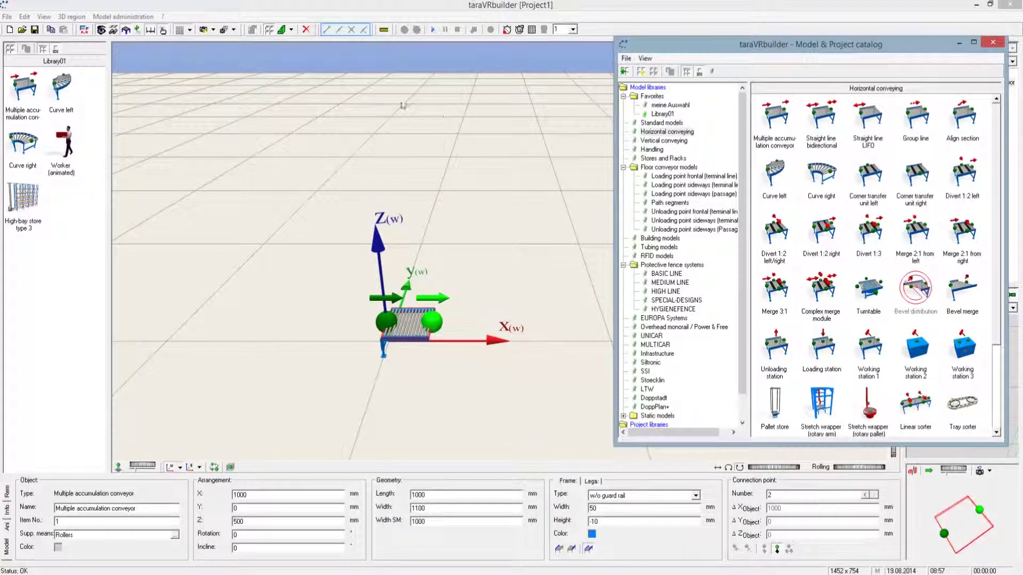
pyautogui.click(351, 29)
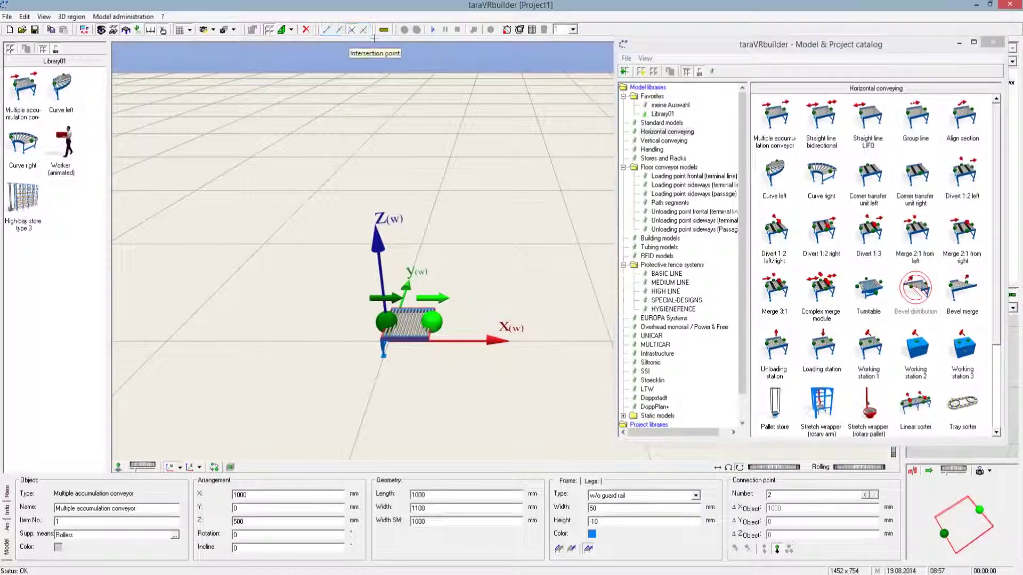
pyautogui.click(419, 228)
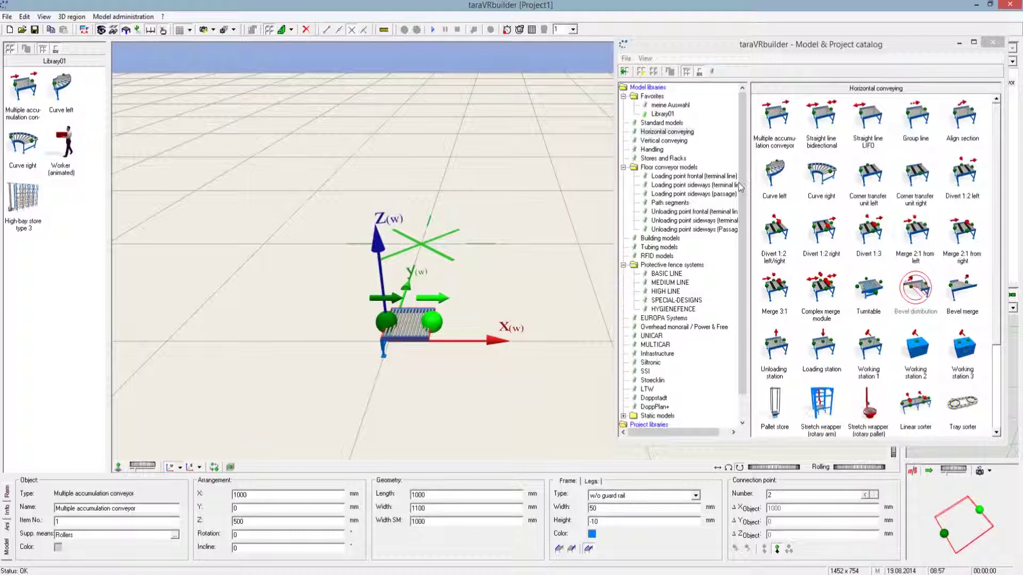
# - Drop a second conveyor at Y 10000 and add pillars for three 250×250×4000 mm pillars at X 4750
pyautogui.moveTo(784, 122); pyautogui.dragTo(450, 187)
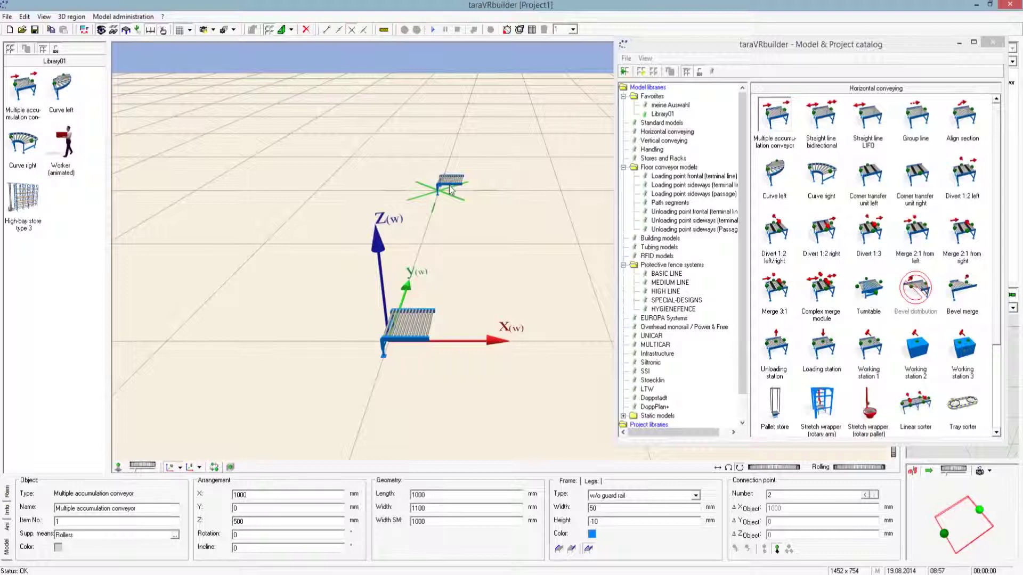
pyautogui.click(450, 189)
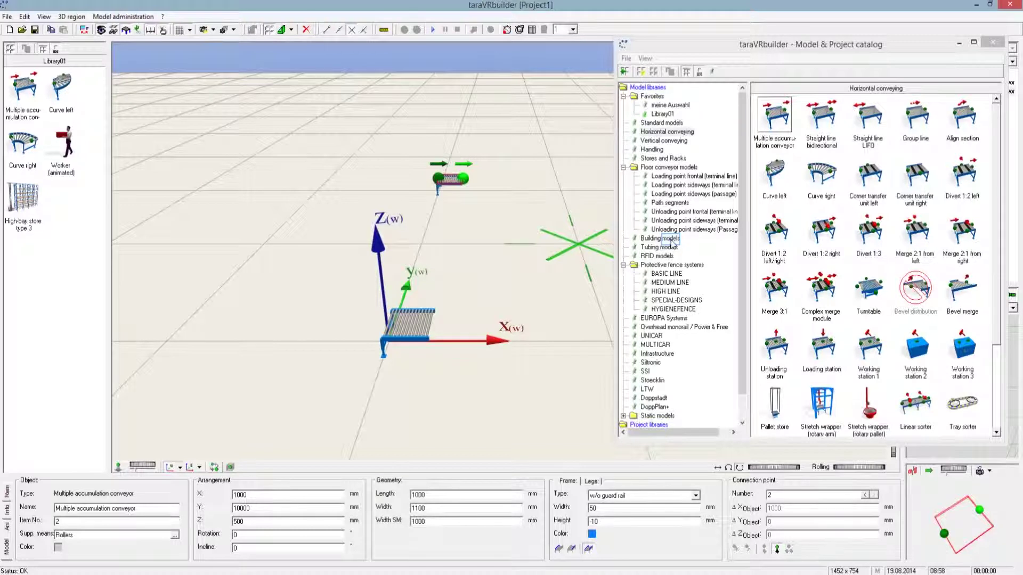
pyautogui.moveTo(670, 239); pyautogui.dragTo(960, 114)
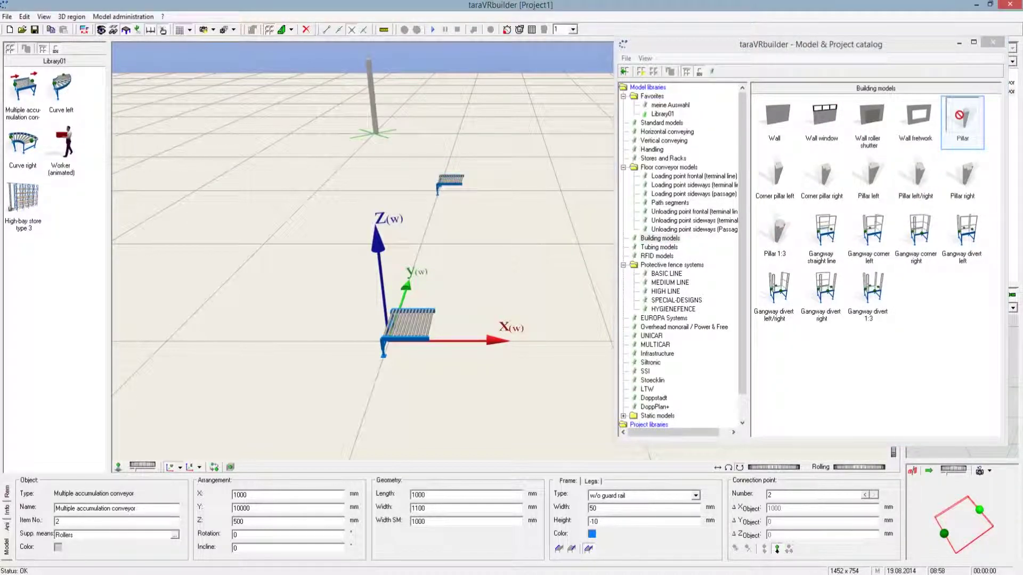
pyautogui.click(960, 117)
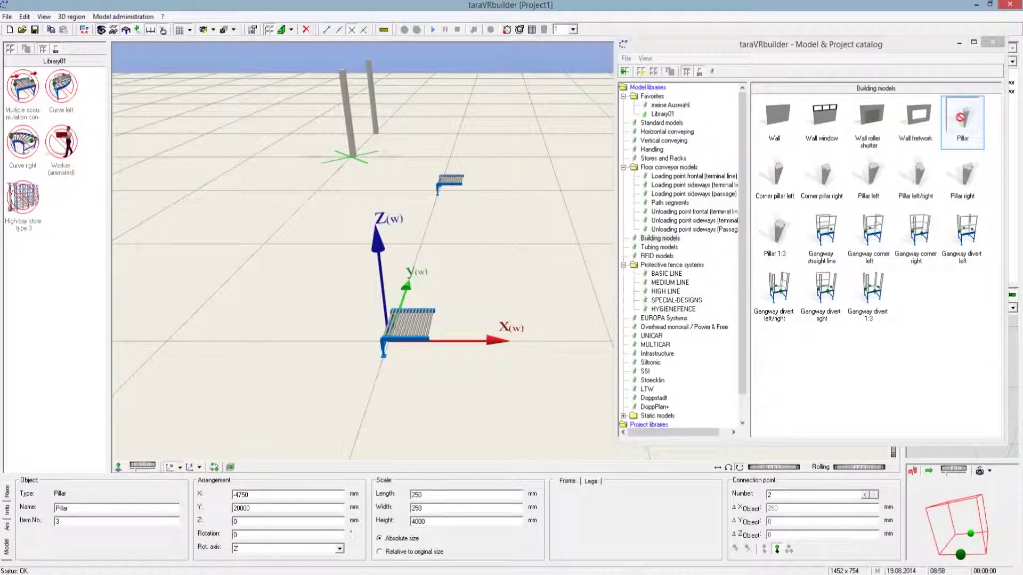
pyautogui.click(963, 118)
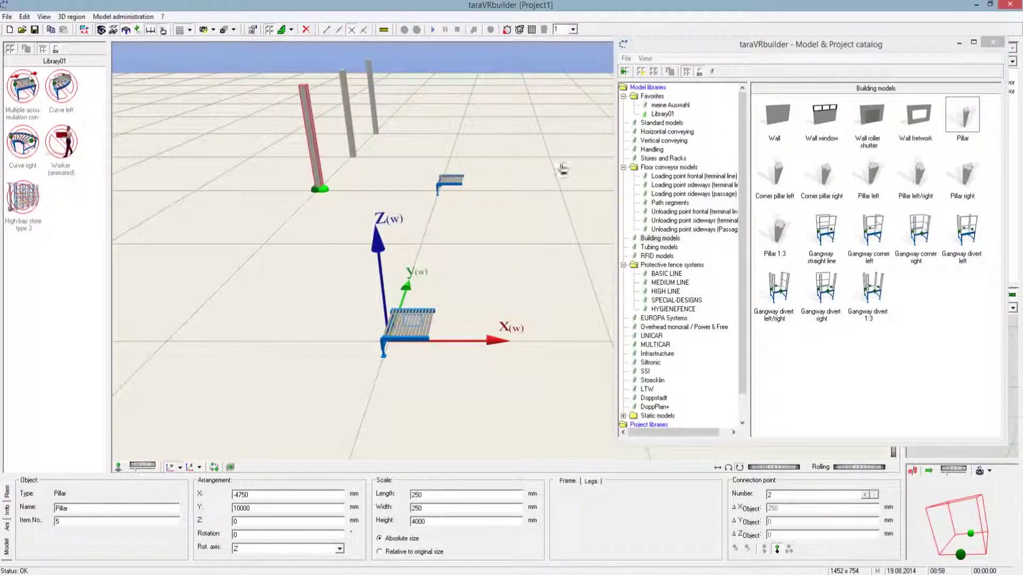
pyautogui.click(414, 323)
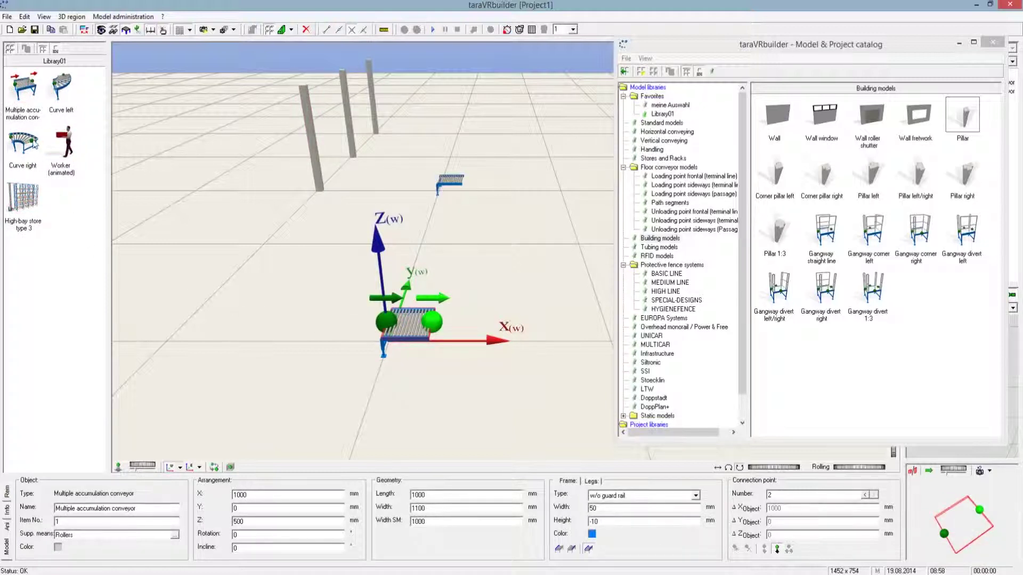
# - Attach a straight accumulation conveyor, a 90° Curve left, then another straight conveyor from Library01
pyautogui.moveTo(24, 88); pyautogui.dragTo(439, 319)
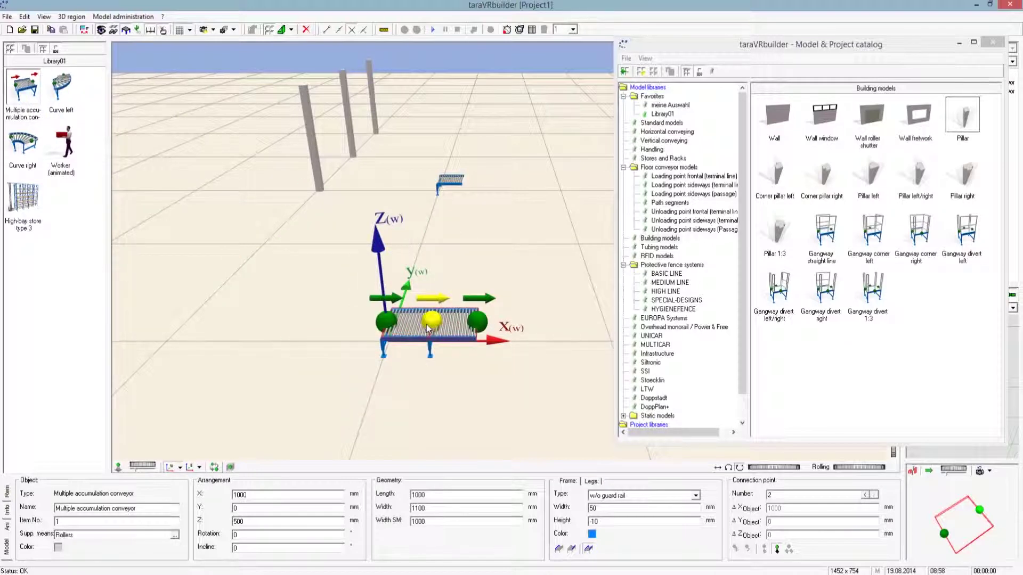
pyautogui.click(426, 324)
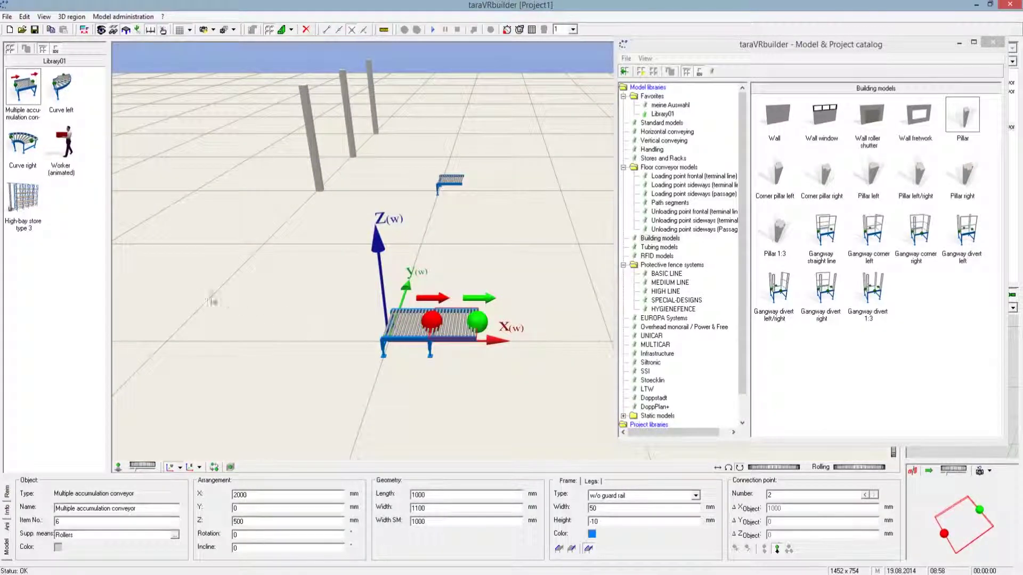
pyautogui.click(63, 89)
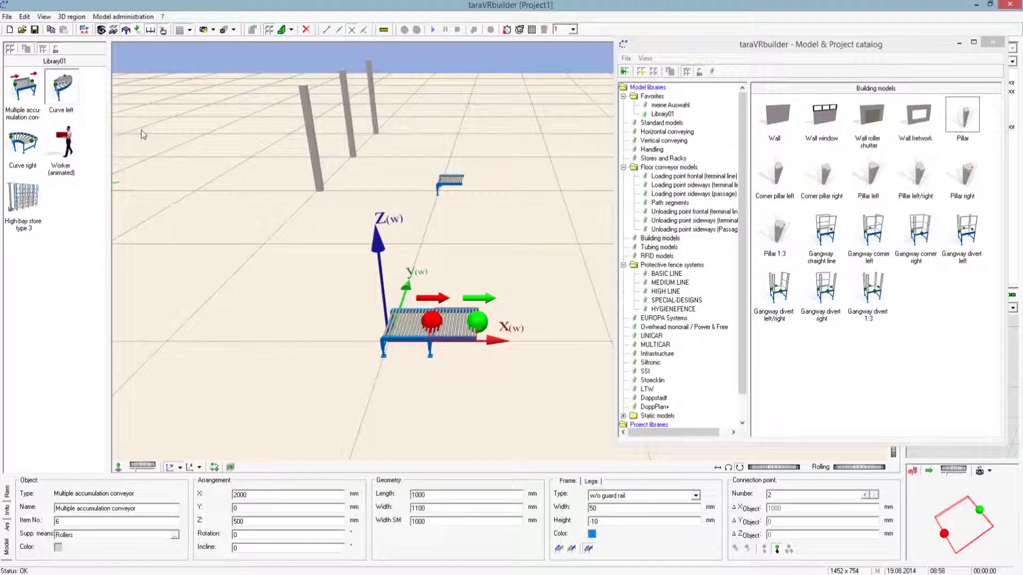
pyautogui.click(481, 326)
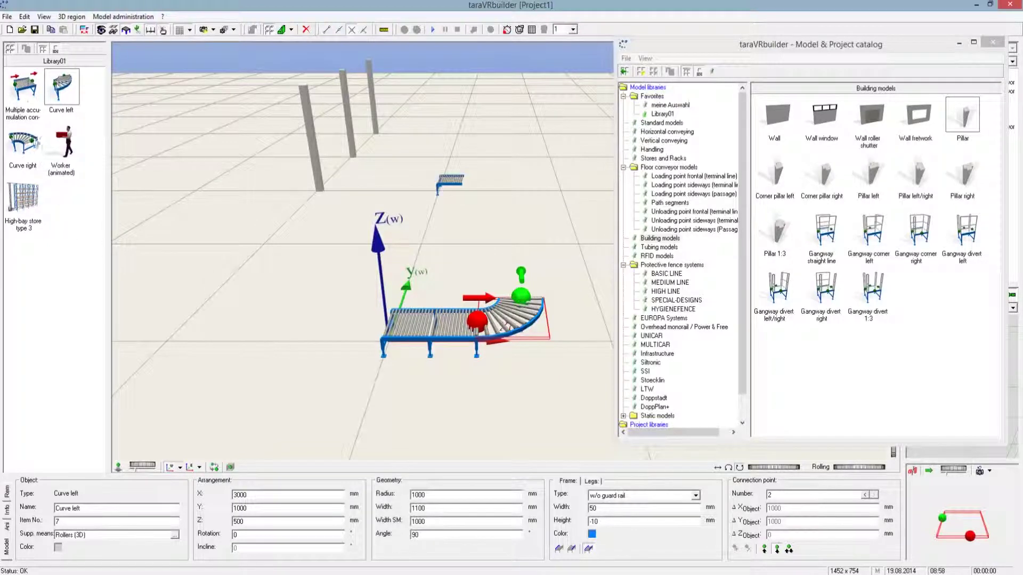
pyautogui.moveTo(27, 88); pyautogui.dragTo(521, 306)
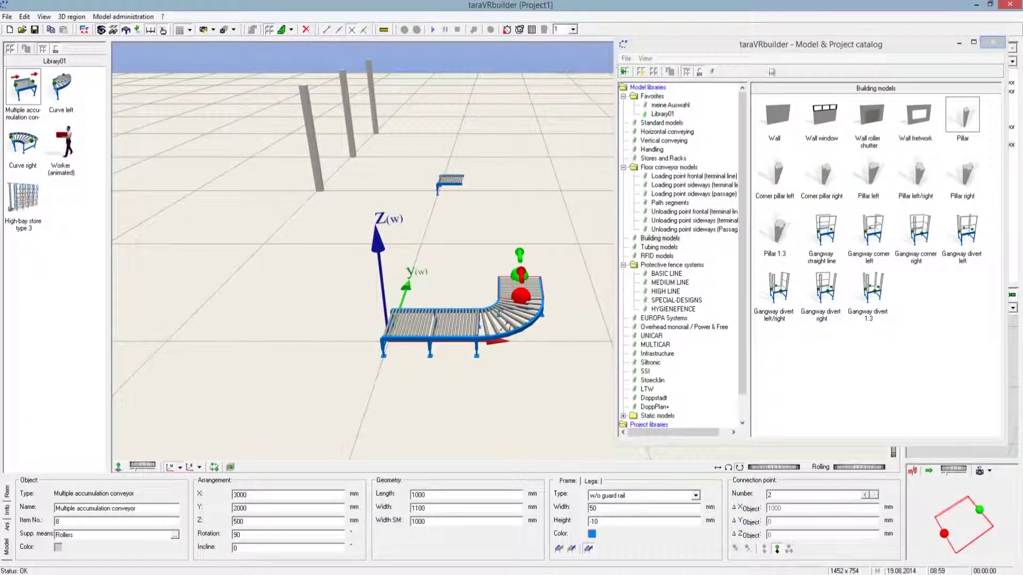
# - Close the Model & Project catalog and switch off the 3D floor grid
pyautogui.click(994, 43)
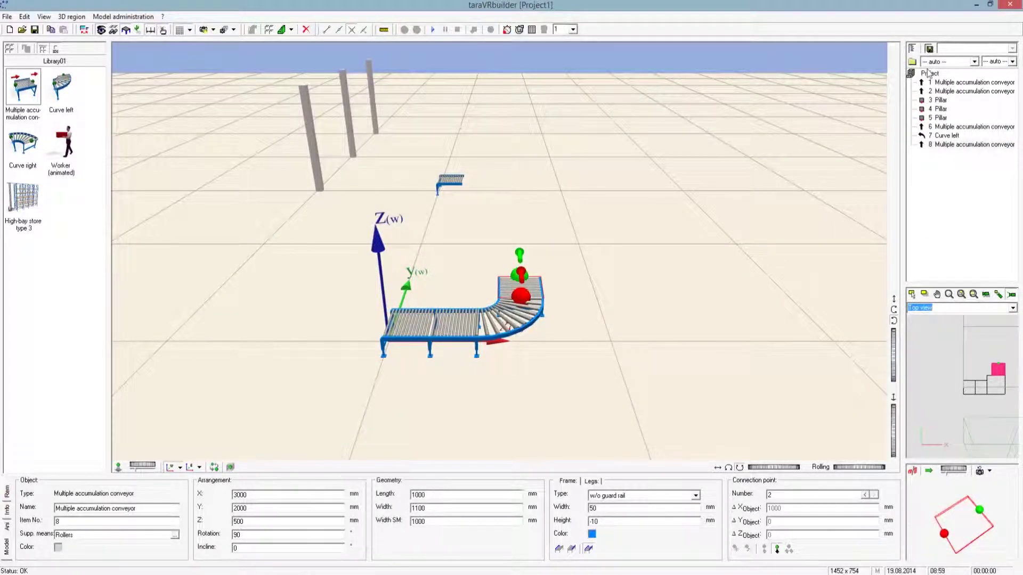
pyautogui.click(65, 16)
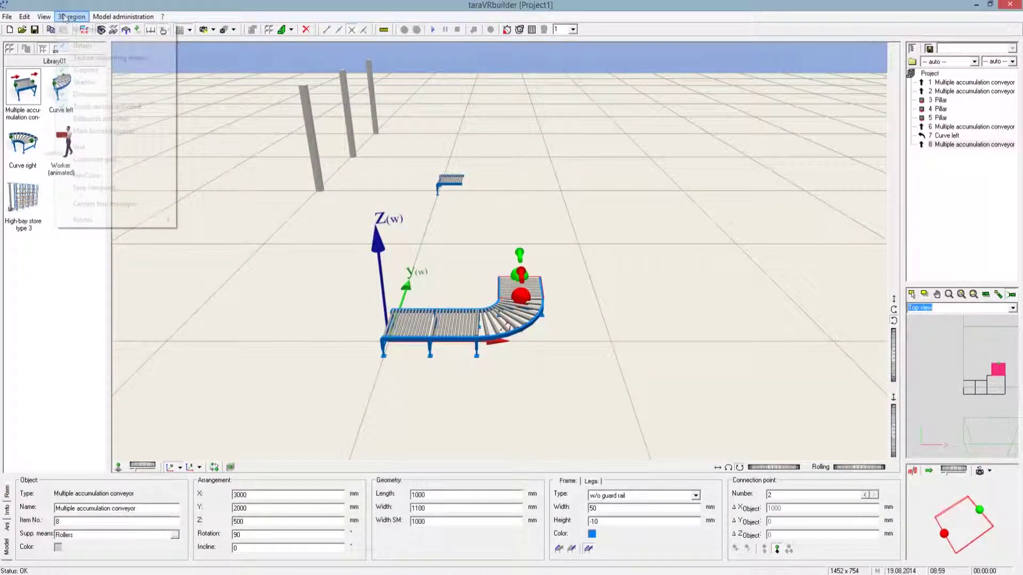
pyautogui.moveTo(83, 219)
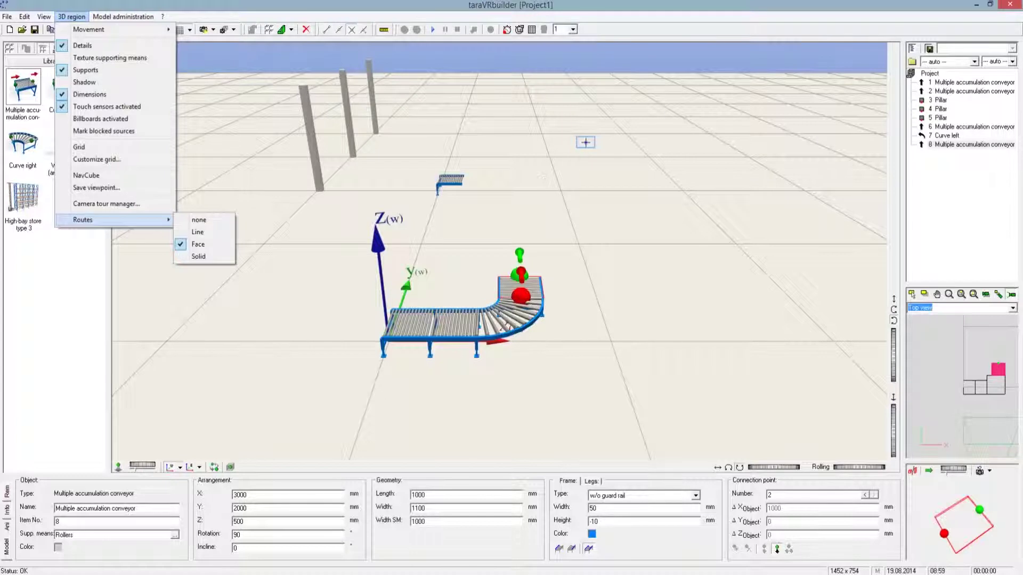
pyautogui.click(586, 145)
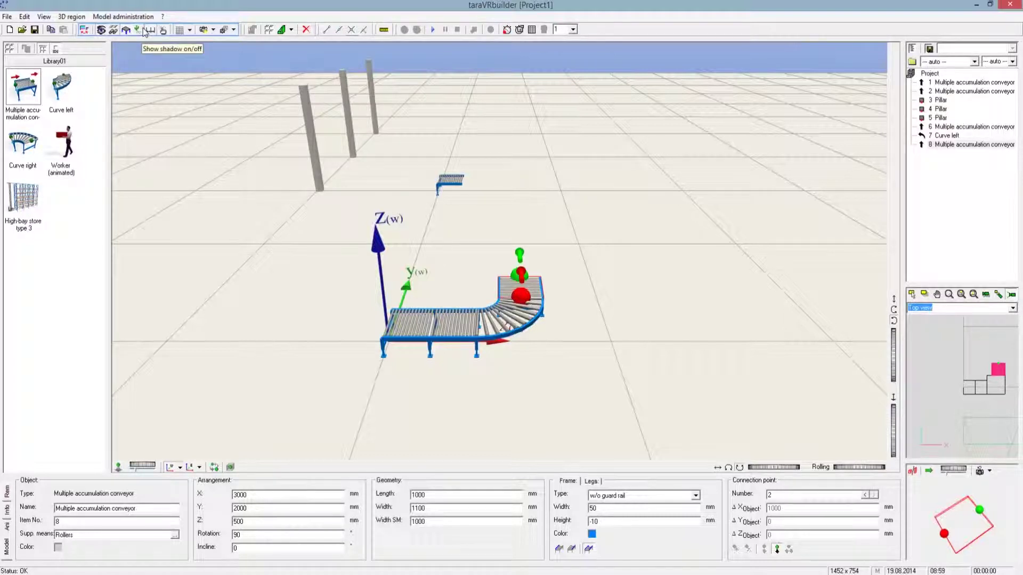
pyautogui.click(183, 31)
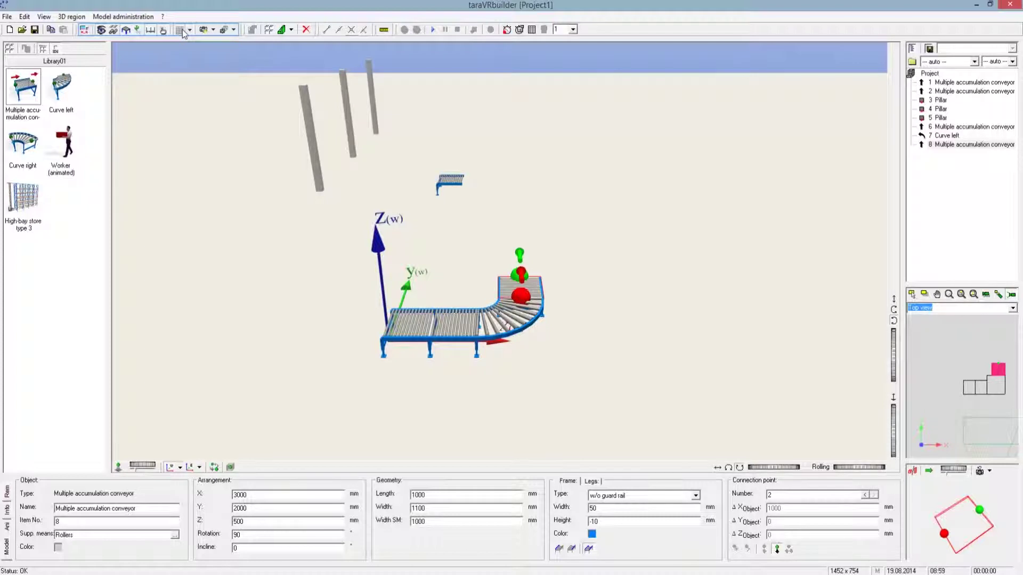
# - Turn the floor grid back on and view the selected conveyor close up from the top
pyautogui.click(182, 31)
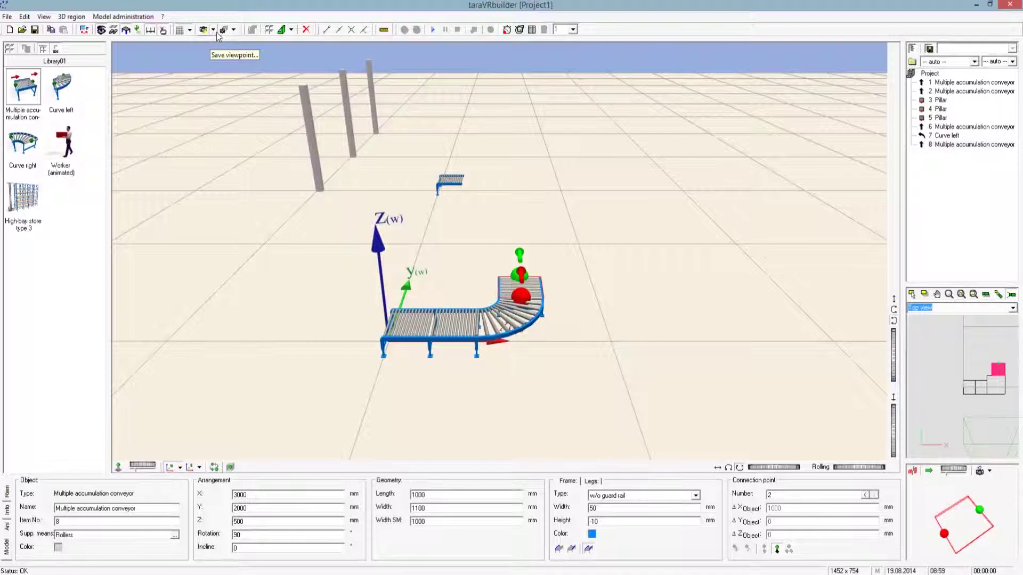
pyautogui.click(214, 31)
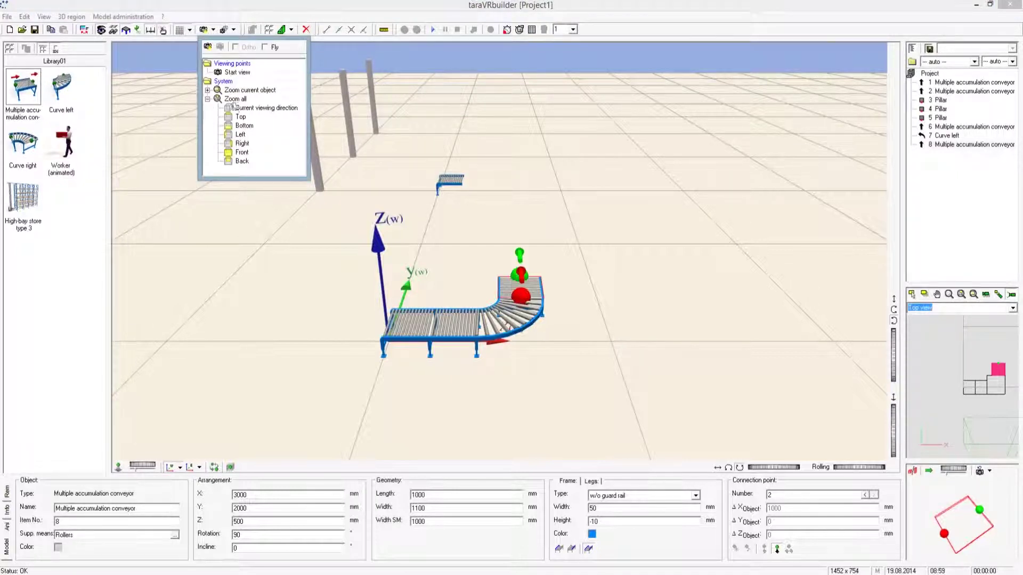
pyautogui.click(237, 73)
pyautogui.click(241, 118)
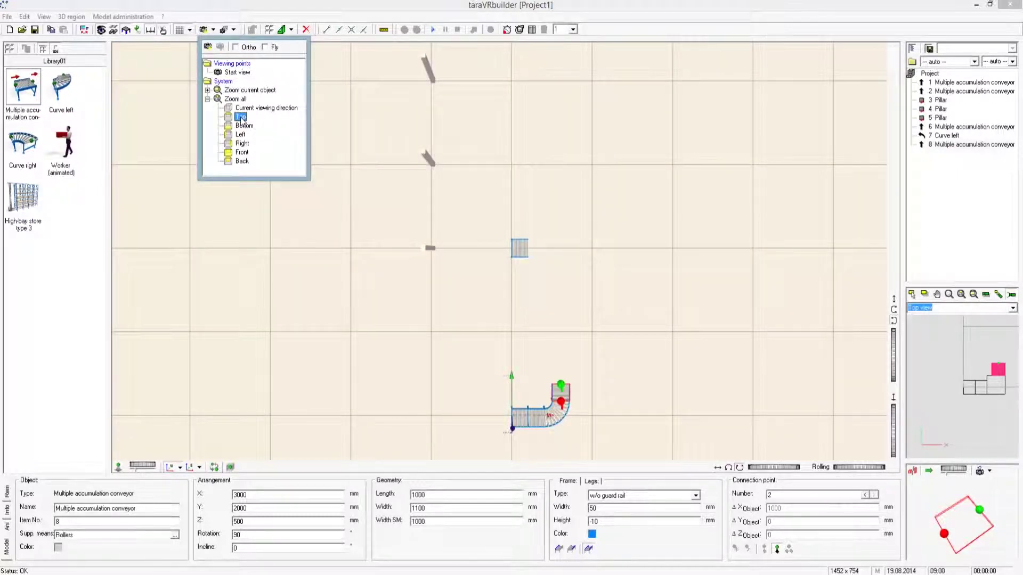
pyautogui.click(208, 90)
pyautogui.click(241, 108)
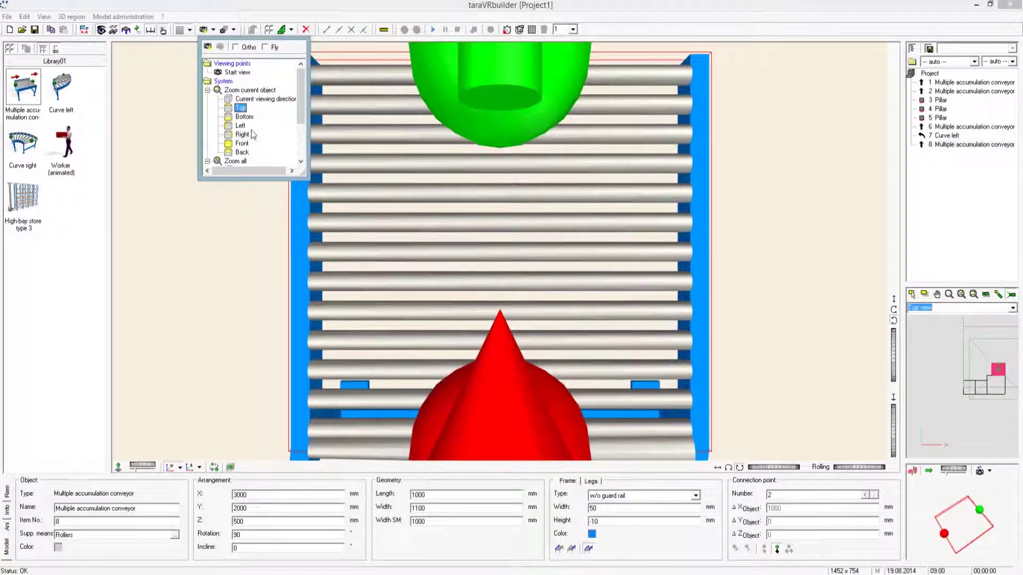
# - Show the whole scene from the top, toggling Ortho on and back to perspective
pyautogui.moveTo(300, 118); pyautogui.dragTo(301, 141)
pyautogui.click(241, 143)
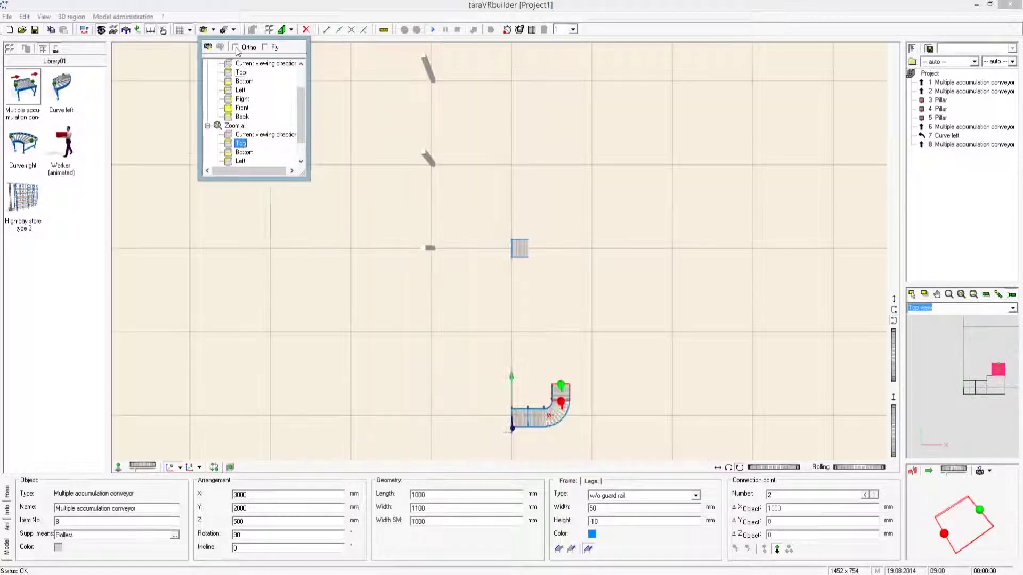
pyautogui.click(235, 47)
pyautogui.click(236, 46)
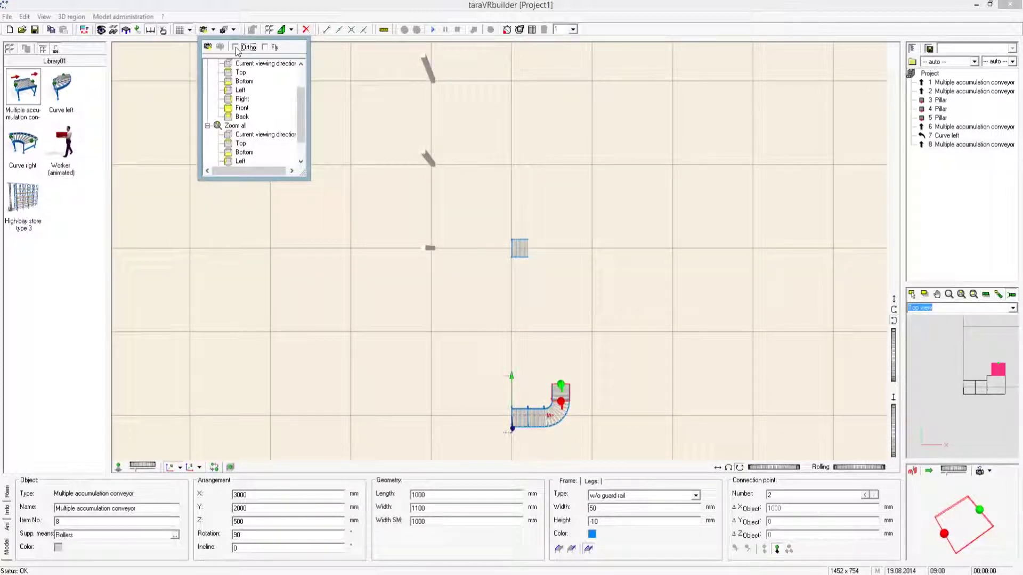
pyautogui.click(382, 127)
# - Tilt the camera to an angled perspective and save it as viewpoint view1
pyautogui.moveTo(524, 384); pyautogui.dragTo(672, 213, button='right')
pyautogui.write('view1')
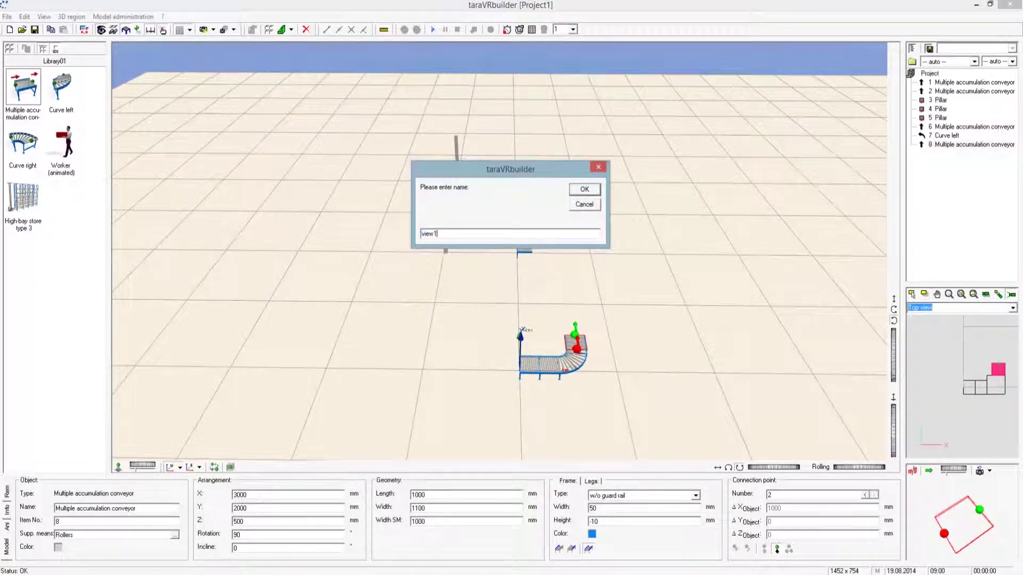
pyautogui.press('Return')
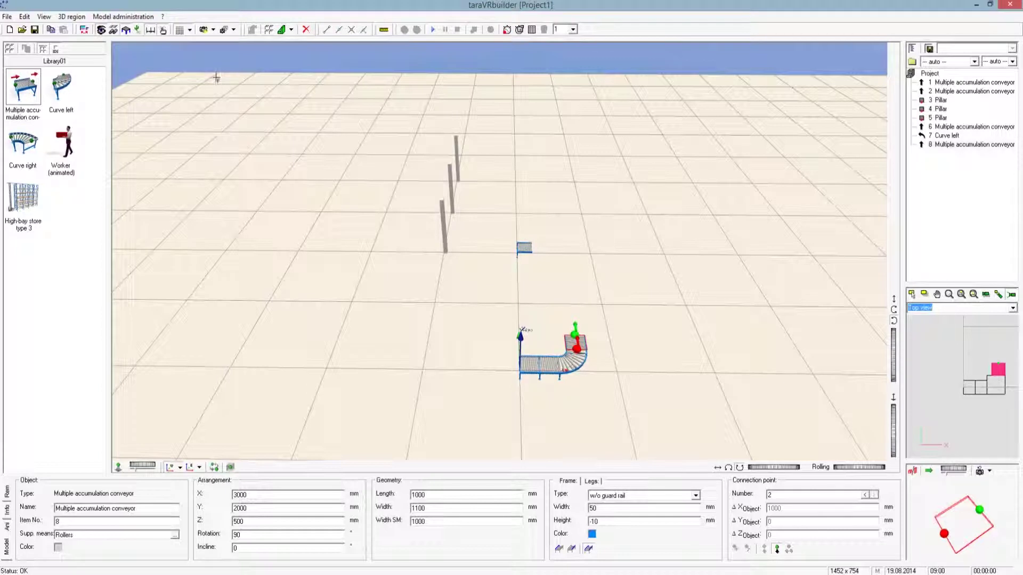
# - Check that view1 appears in the viewpoint list
pyautogui.click(213, 29)
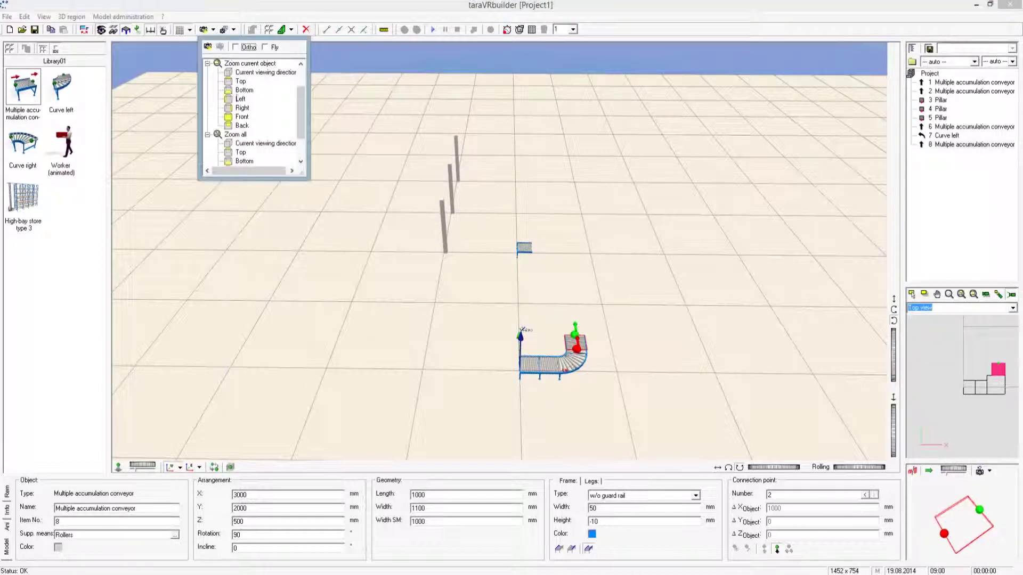
pyautogui.scroll(3, 299, 103)
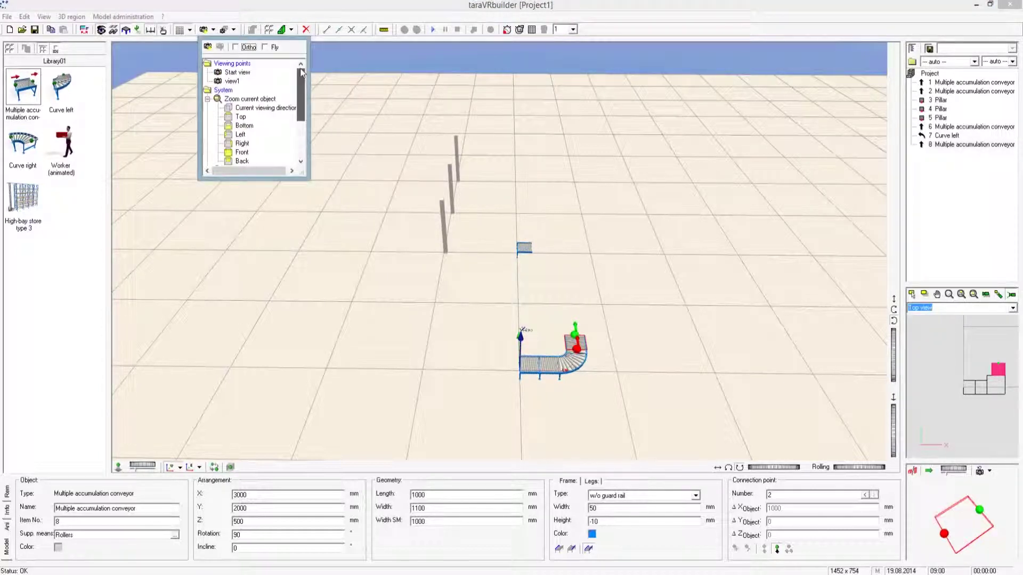
pyautogui.click(349, 88)
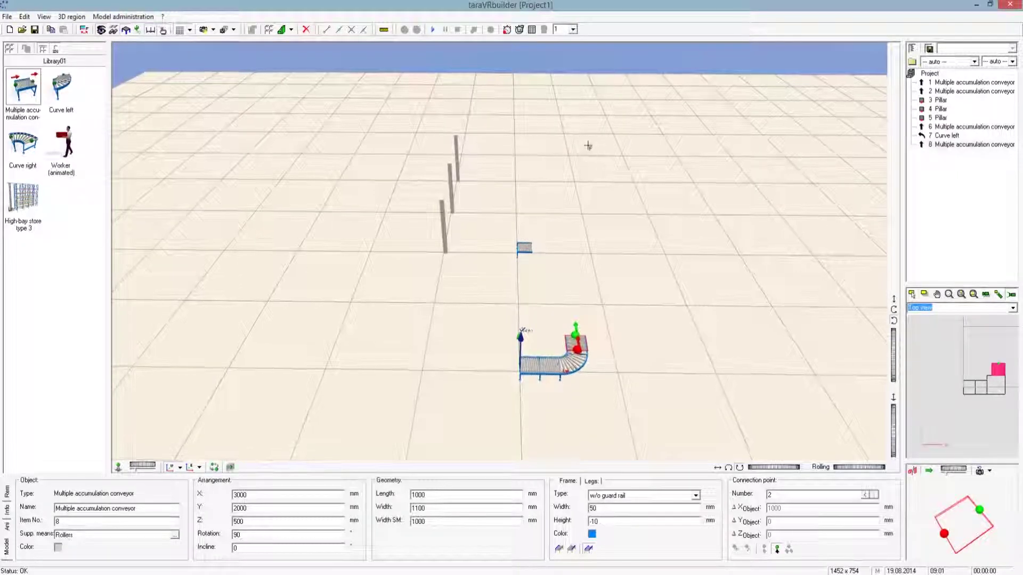
pyautogui.scroll(5, 601, 121)
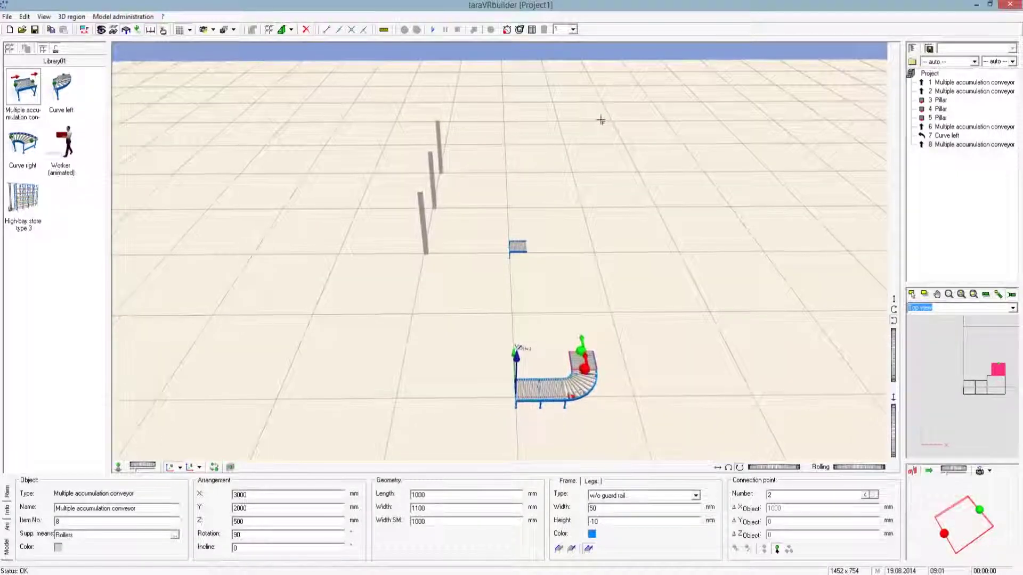